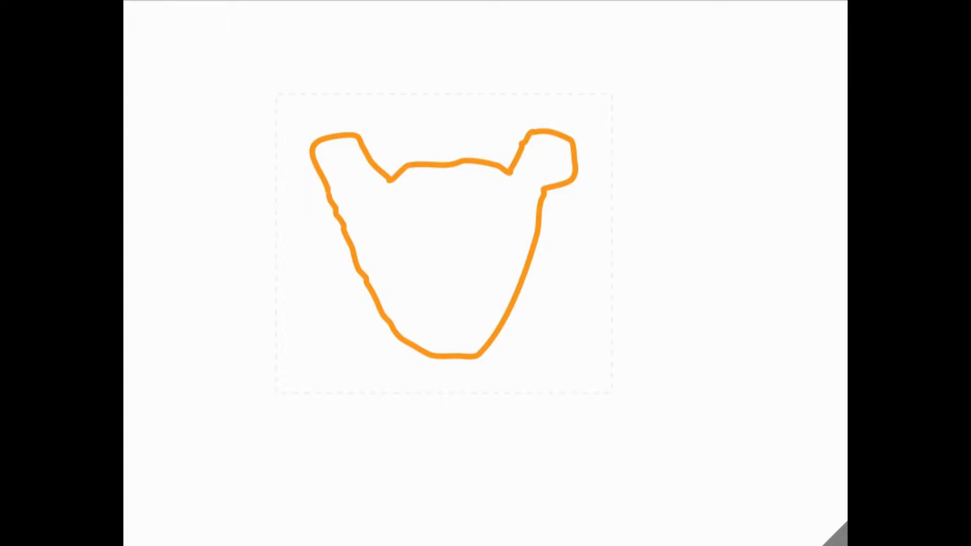
pyautogui.hotkey('ctrl', 'z')
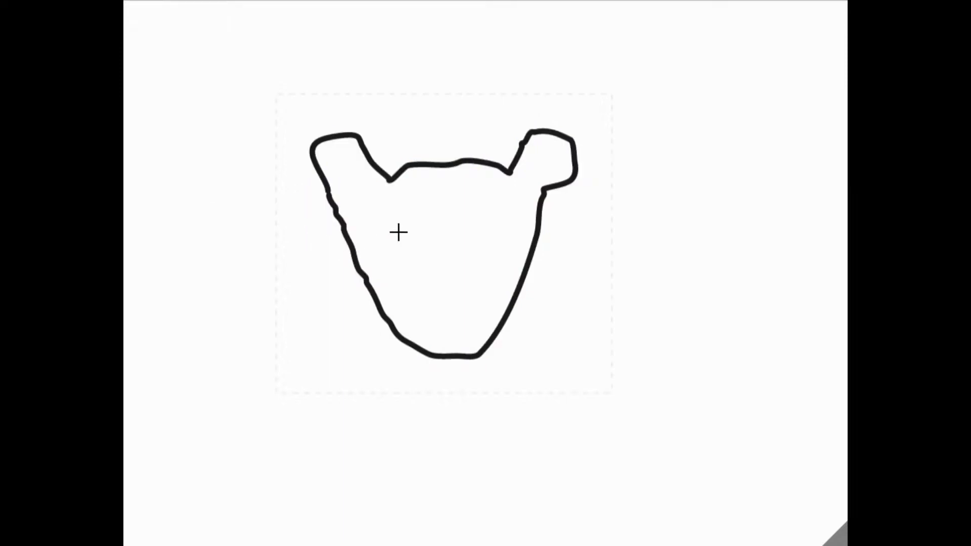
pyautogui.moveTo(401, 223)
pyautogui.mouseDown()
pyautogui.moveTo(401, 236)
pyautogui.moveTo(427, 243)
pyautogui.moveTo(407, 225)
pyautogui.mouseUp()
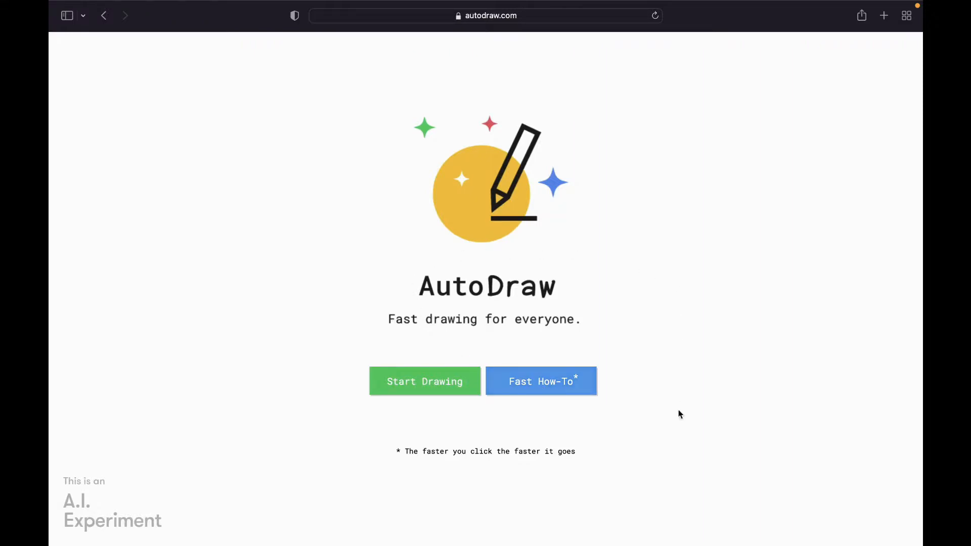
# - Start a drawing and sketch a small blue flower with a curved stem using the AutoDraw tool
pyautogui.click(427, 384)
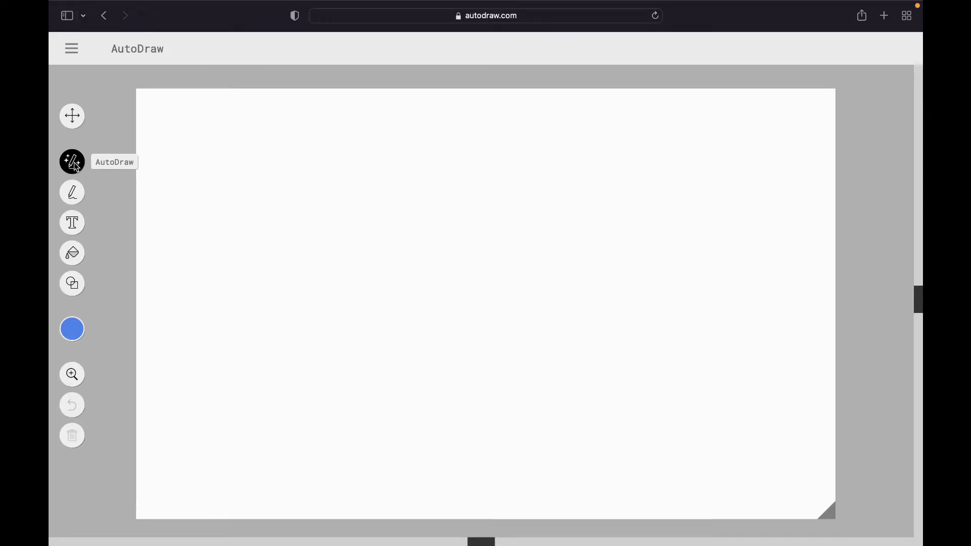
pyautogui.moveTo(448, 204)
pyautogui.mouseDown()
pyautogui.moveTo(457, 212)
pyautogui.moveTo(458, 193)
pyautogui.moveTo(477, 211)
pyautogui.moveTo(460, 213)
pyautogui.moveTo(462, 225)
pyautogui.moveTo(438, 206)
pyautogui.moveTo(455, 196)
pyautogui.mouseUp()
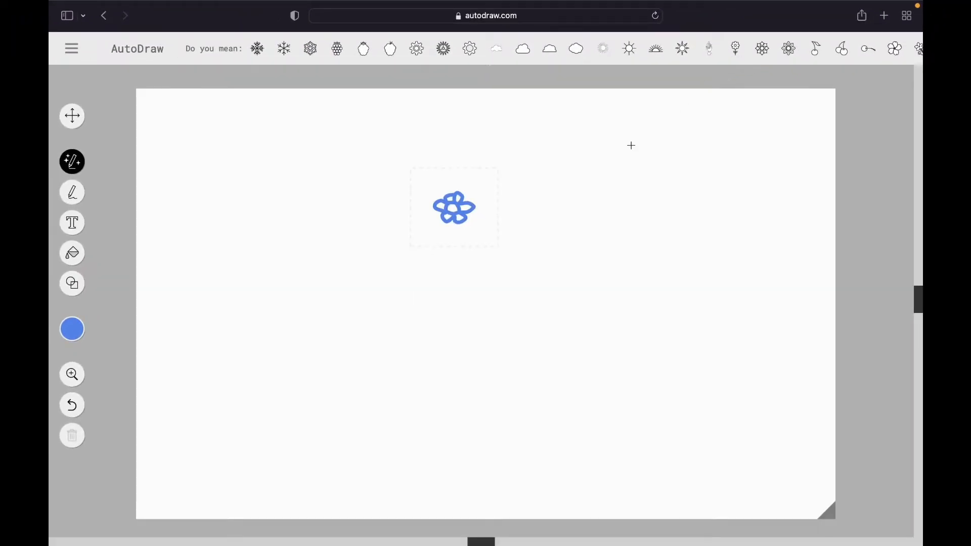
pyautogui.moveTo(455, 223); pyautogui.dragTo(448, 273)
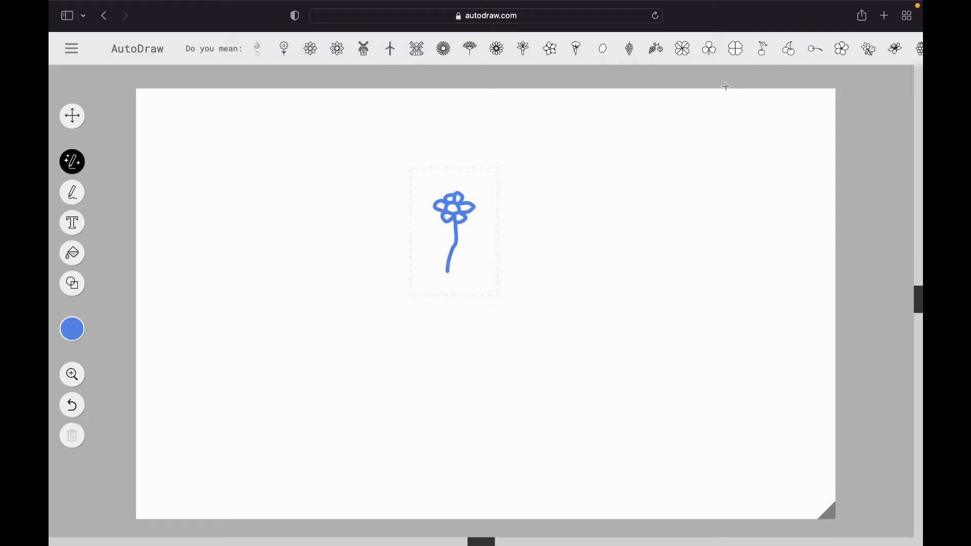
# - Replace the flower sketch with the suggested five-petal blossom and then with the three-leaf clover
pyautogui.click(842, 51)
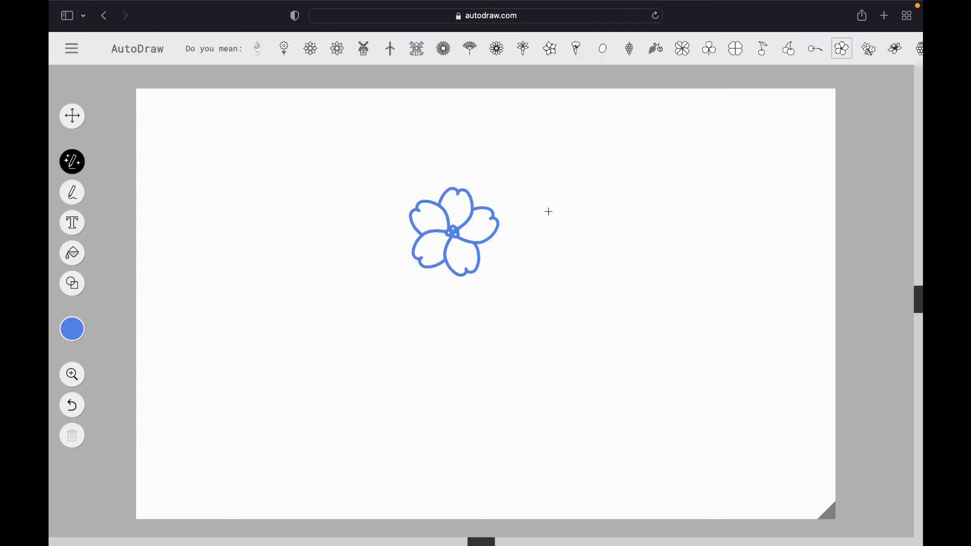
pyautogui.click(711, 50)
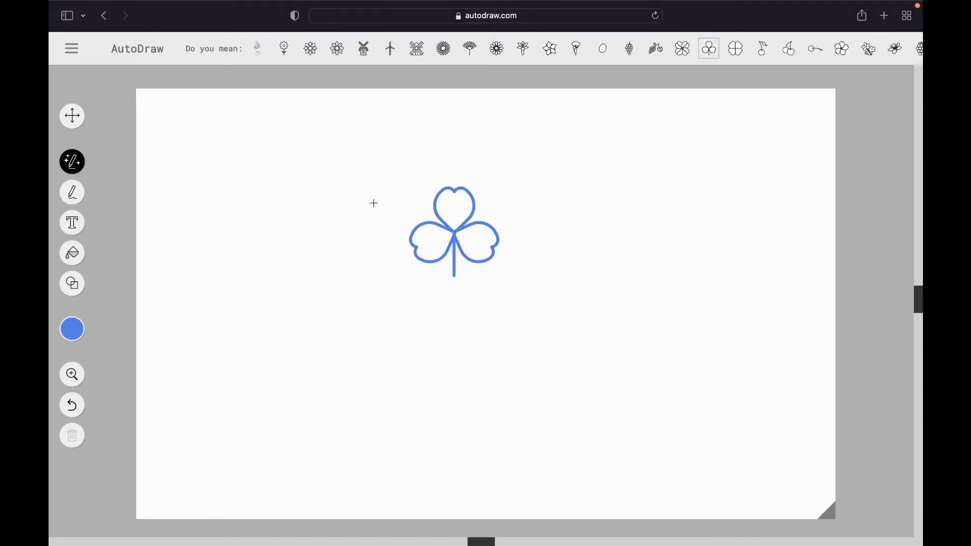
# - Set the colour to orange and try other suggested drawings, including the lily-like flower, ending with the plain oval
pyautogui.click(74, 330)
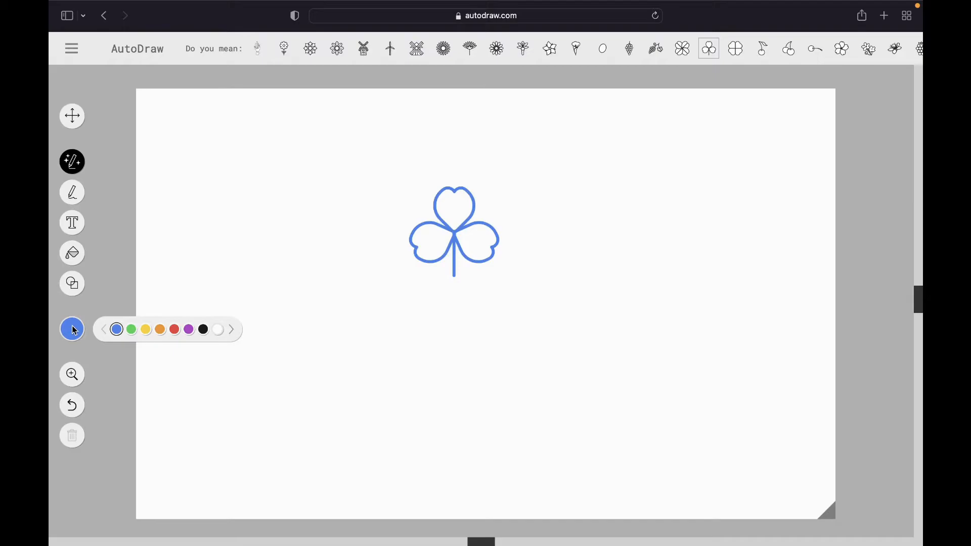
pyautogui.click(160, 330)
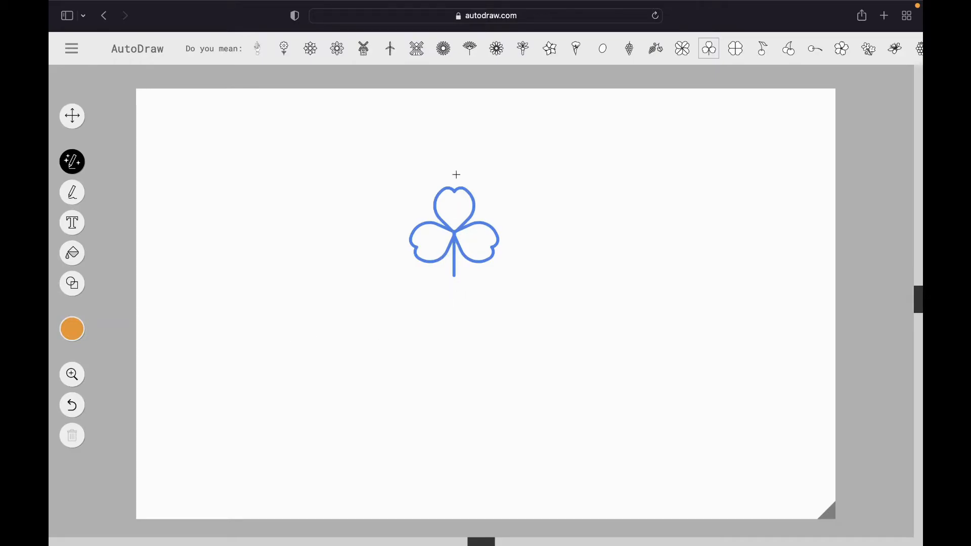
pyautogui.click(522, 48)
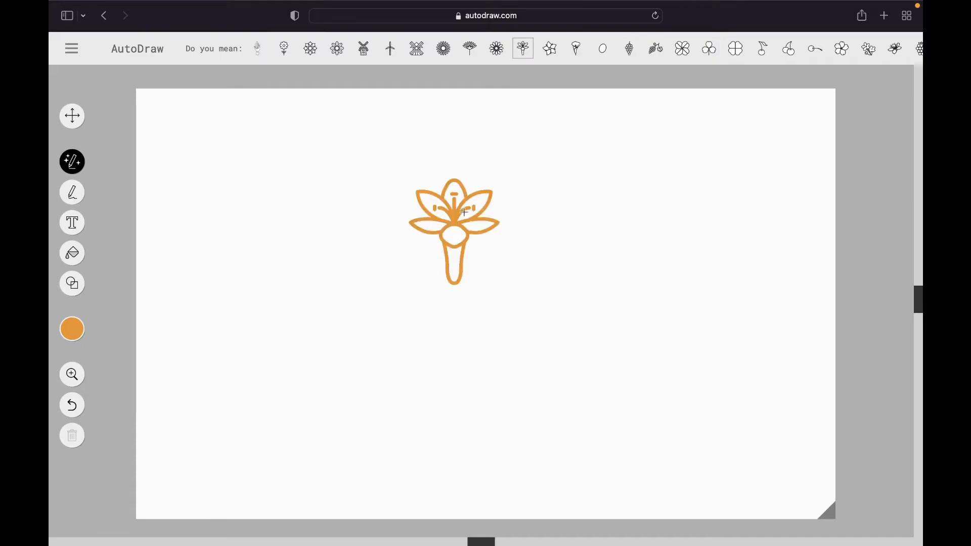
pyautogui.click(576, 49)
pyautogui.click(602, 49)
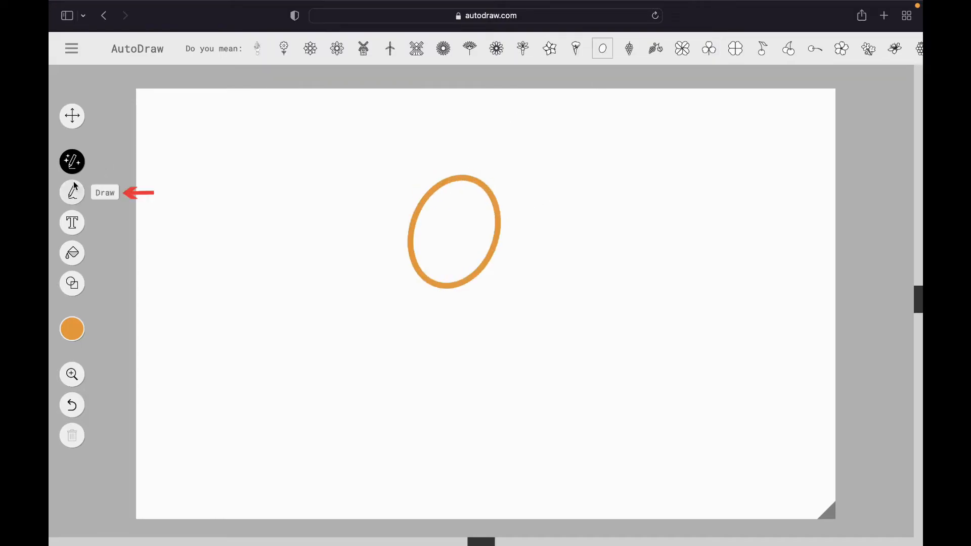
# - Draw two eyes with pupils and a triangular mouth freehand inside the orange oval with the Draw tool
pyautogui.click(72, 193)
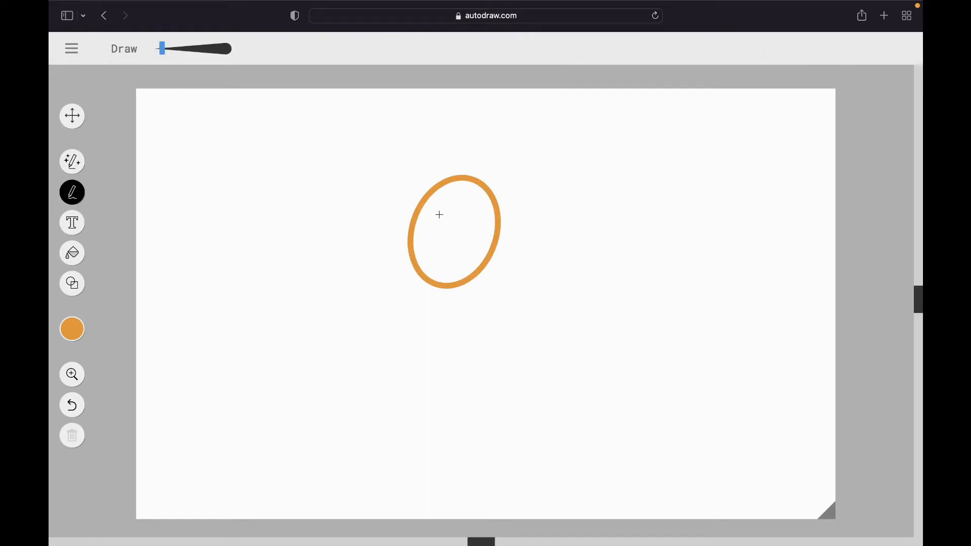
pyautogui.moveTo(438, 210)
pyautogui.mouseDown()
pyautogui.moveTo(463, 224)
pyautogui.moveTo(429, 204)
pyautogui.moveTo(485, 223)
pyautogui.moveTo(474, 208)
pyautogui.mouseUp()
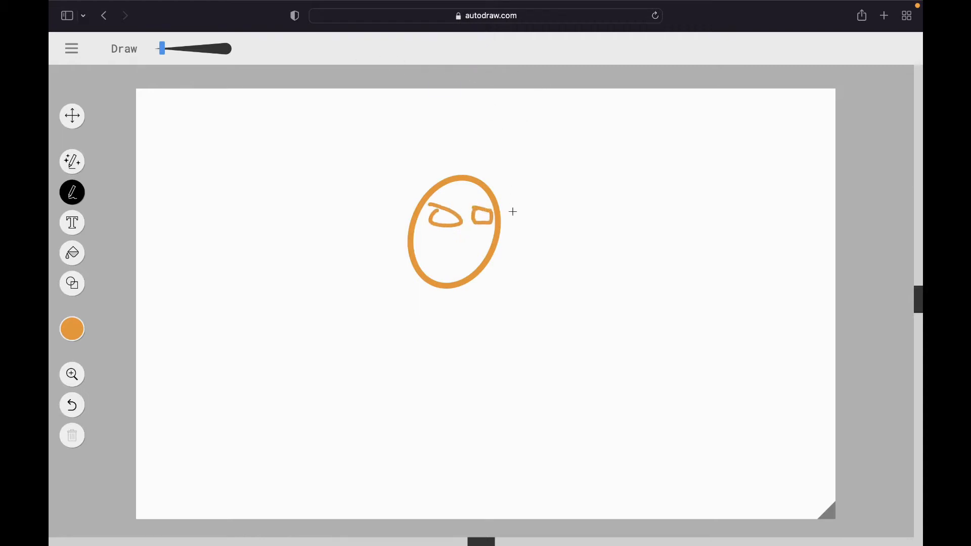
pyautogui.moveTo(447, 218)
pyautogui.mouseDown()
pyautogui.moveTo(480, 219)
pyautogui.moveTo(435, 263)
pyautogui.moveTo(478, 268)
pyautogui.moveTo(465, 236)
pyautogui.mouseUp()
# - Thicken the brush to draw branching strokes beside the face, plus a long stroke across the lower canvas at maximum thickness
pyautogui.moveTo(163, 54); pyautogui.dragTo(173, 54)
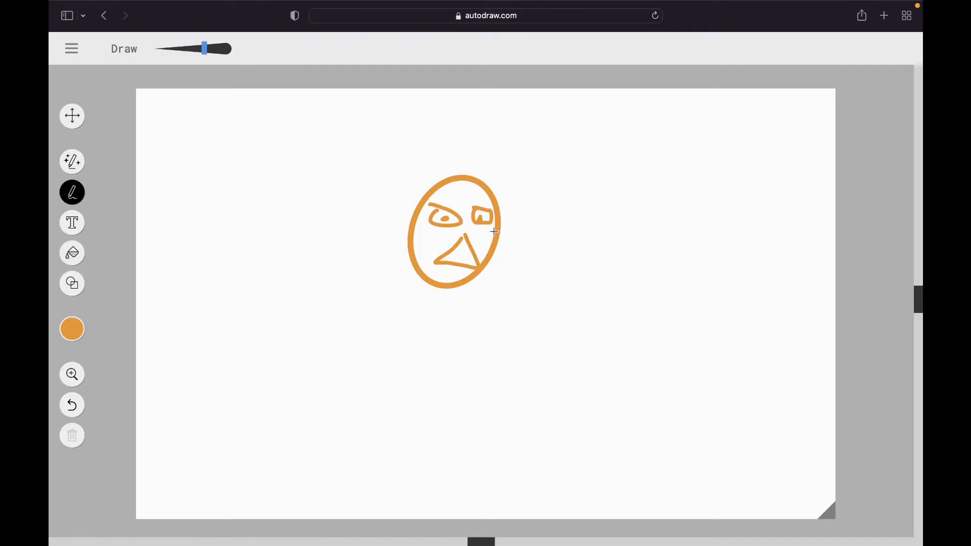
pyautogui.moveTo(498, 230)
pyautogui.mouseDown()
pyautogui.moveTo(570, 208)
pyautogui.moveTo(567, 165)
pyautogui.moveTo(567, 209)
pyautogui.moveTo(642, 208)
pyautogui.mouseUp()
pyautogui.moveTo(569, 225); pyautogui.dragTo(627, 286)
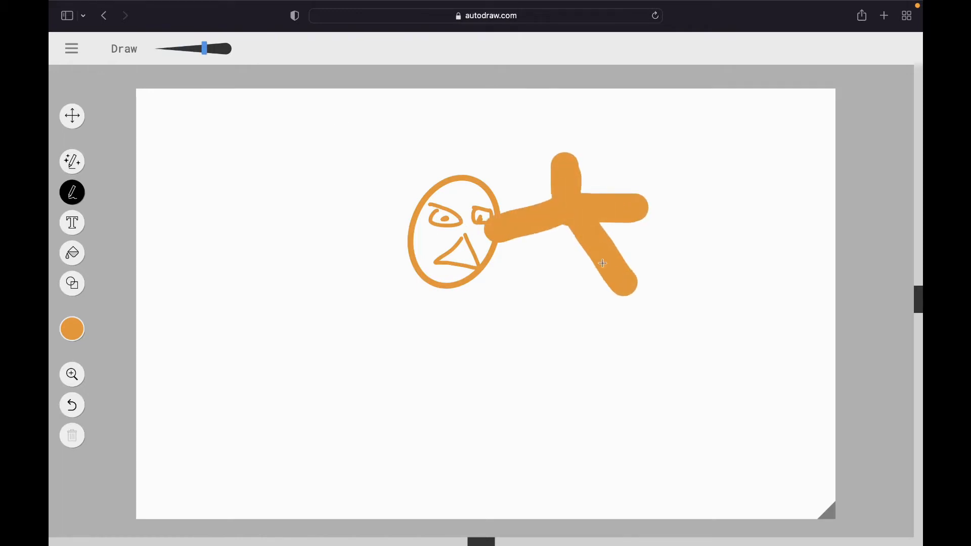
pyautogui.moveTo(205, 49); pyautogui.dragTo(263, 59)
pyautogui.moveTo(263, 363)
pyautogui.mouseDown()
pyautogui.moveTo(483, 387)
pyautogui.moveTo(633, 386)
pyautogui.mouseUp()
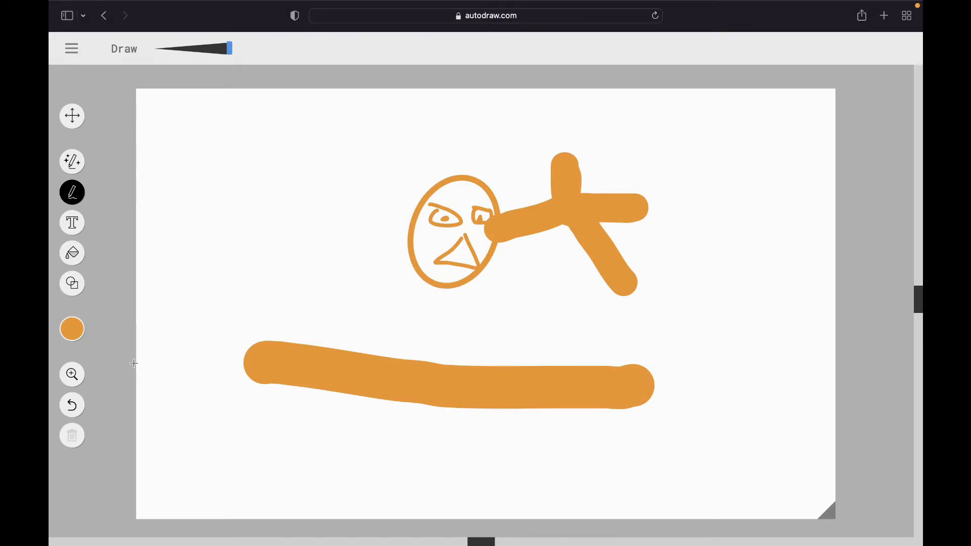
# - Undo all the freehand strokes until only the orange oval remains on the canvas
pyautogui.click(73, 406)
pyautogui.click(73, 407)
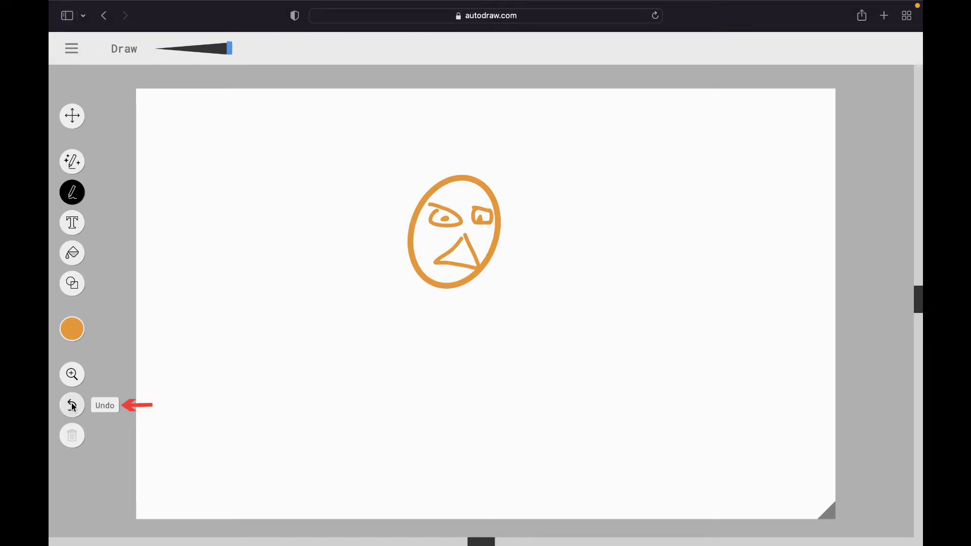
pyautogui.click(73, 407)
pyautogui.click(73, 408)
pyautogui.click(73, 408)
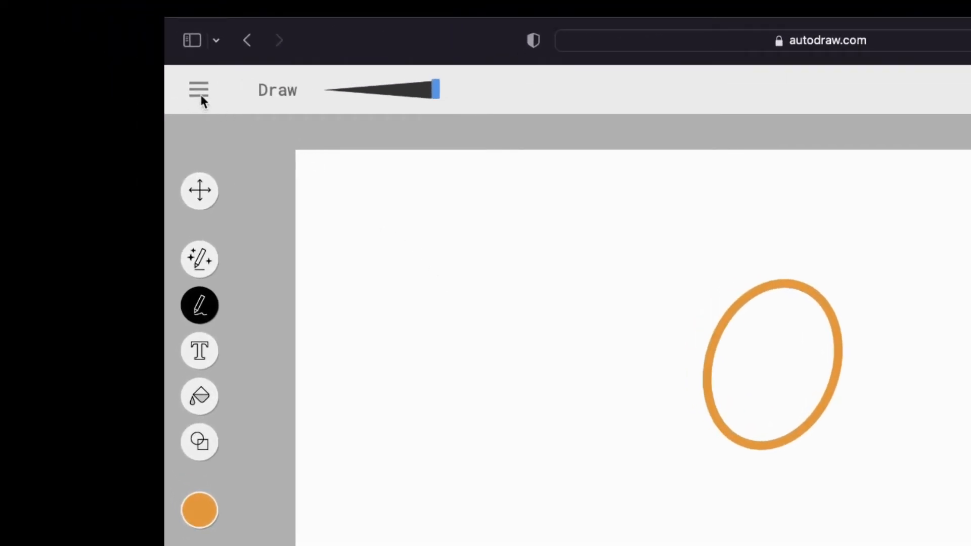
# - Start over with a blank landscape canvas and add the text "Hello World" in its upper part
pyautogui.click(199, 91)
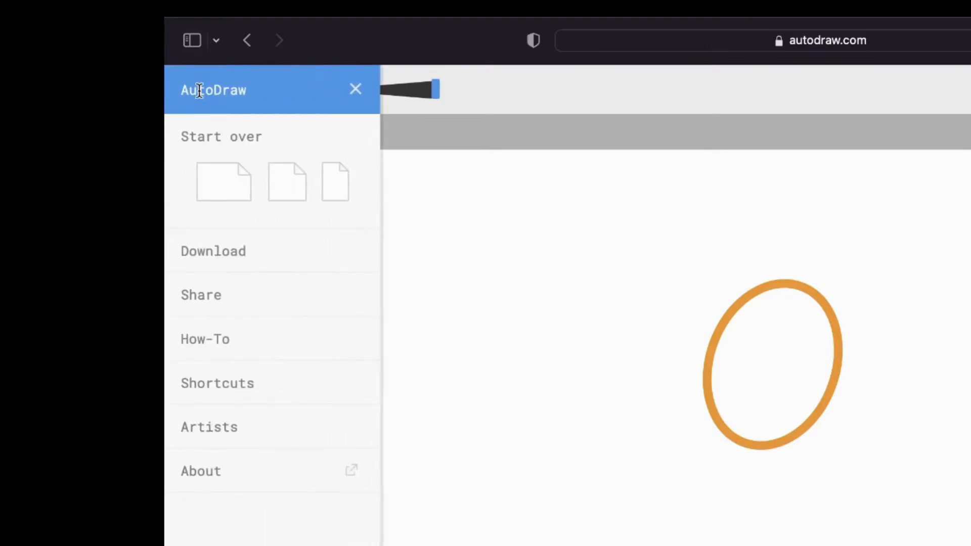
pyautogui.click(218, 182)
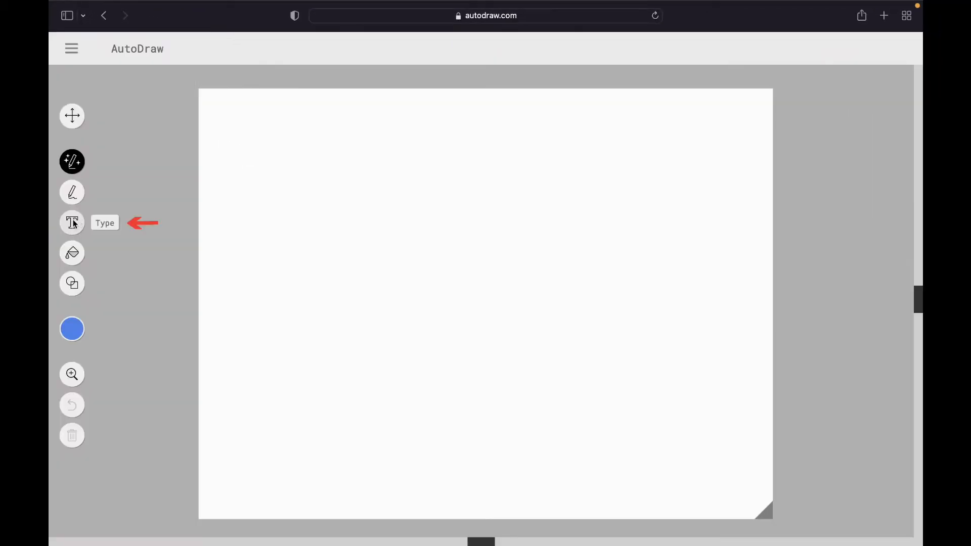
pyautogui.click(75, 223)
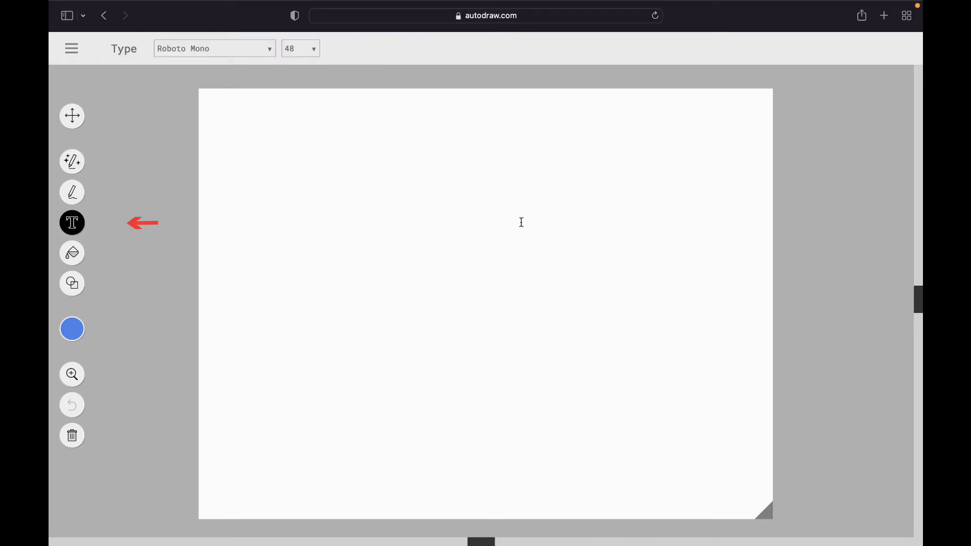
pyautogui.write('Hello ')
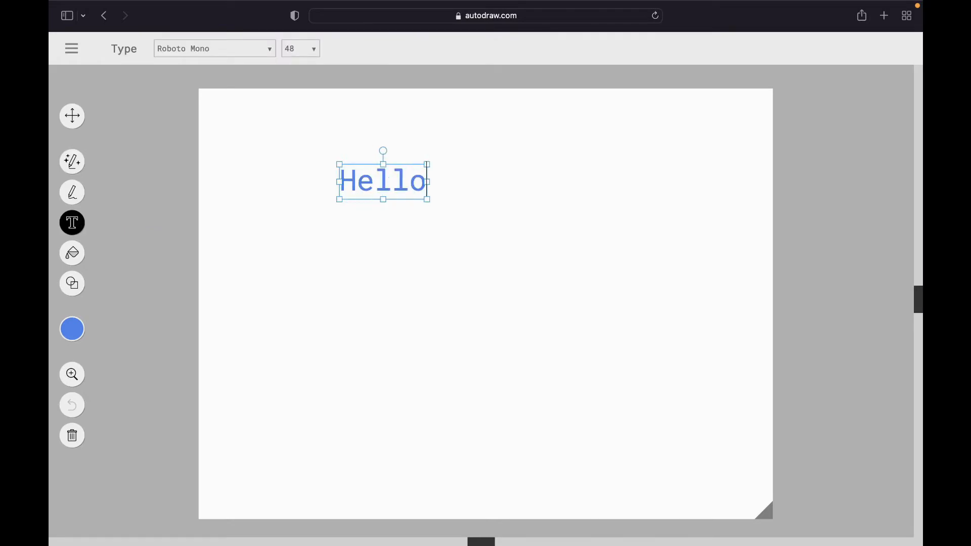
pyautogui.write('World')
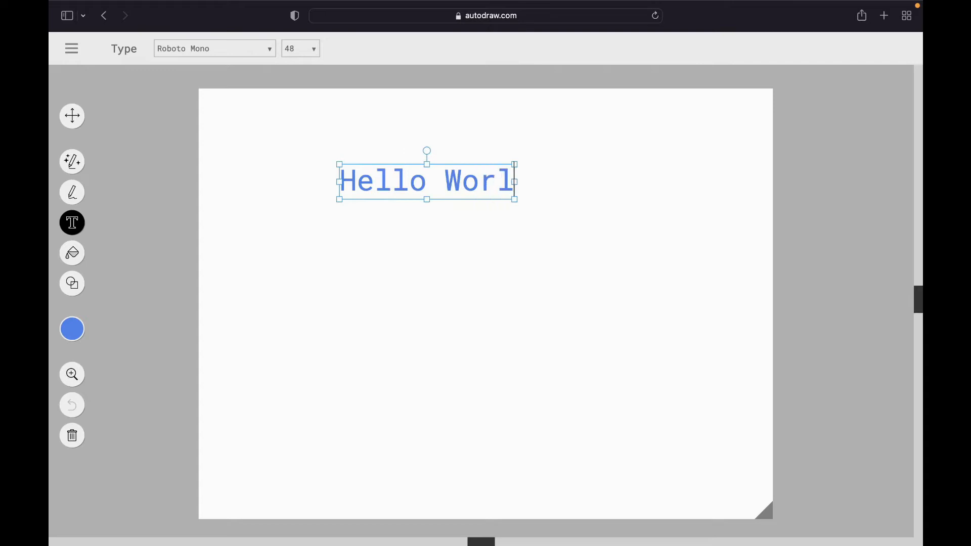
# - Change the font of the whole "Hello World" text to Corben
pyautogui.moveTo(340, 184); pyautogui.dragTo(540, 188)
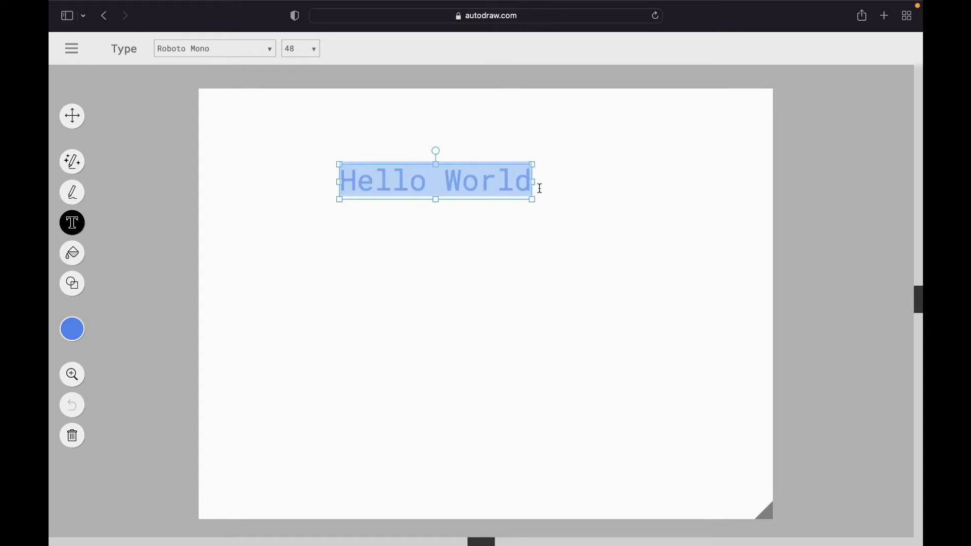
pyautogui.click(258, 48)
pyautogui.click(200, 99)
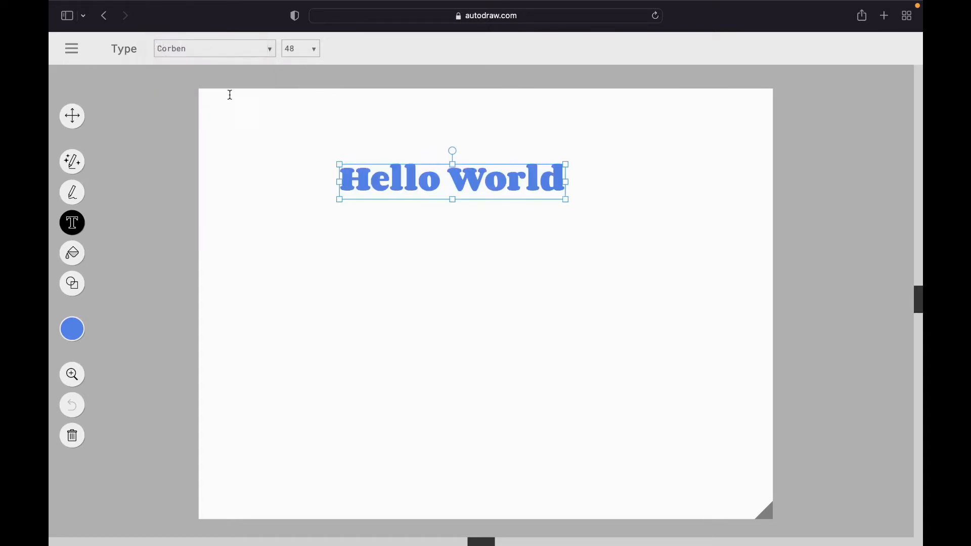
# - Try font size 18 on the "Hello World" text, and settle on size 96
pyautogui.click(307, 49)
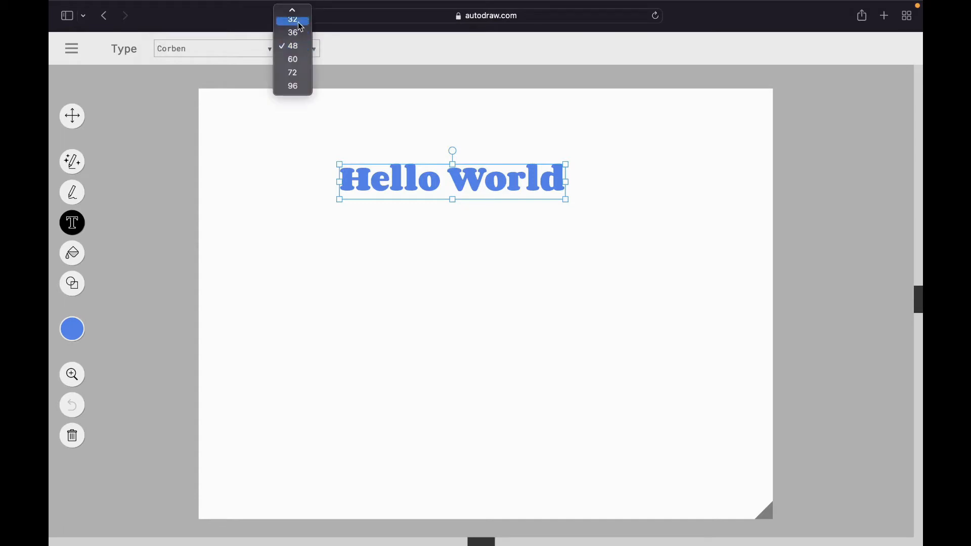
pyautogui.scroll(5, 303, 60)
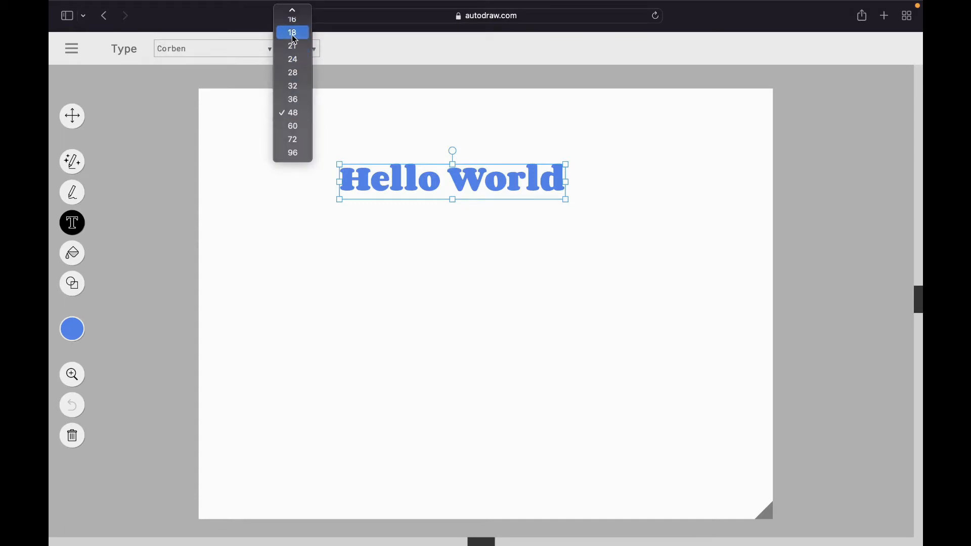
pyautogui.click(294, 34)
pyautogui.click(311, 49)
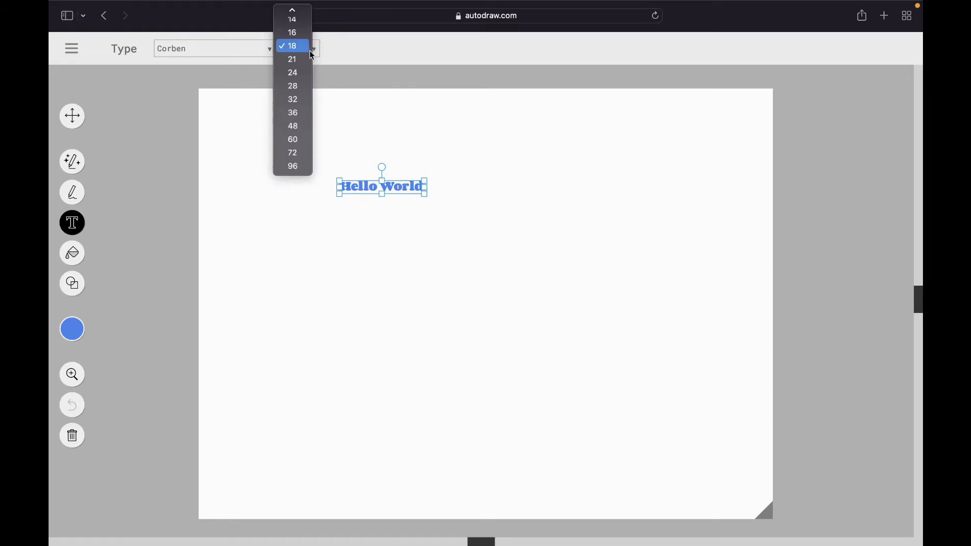
pyautogui.click(294, 167)
# - Move the "Hello World" text slightly upward and inspect the canvas up close with the Zoom tool
pyautogui.click(72, 116)
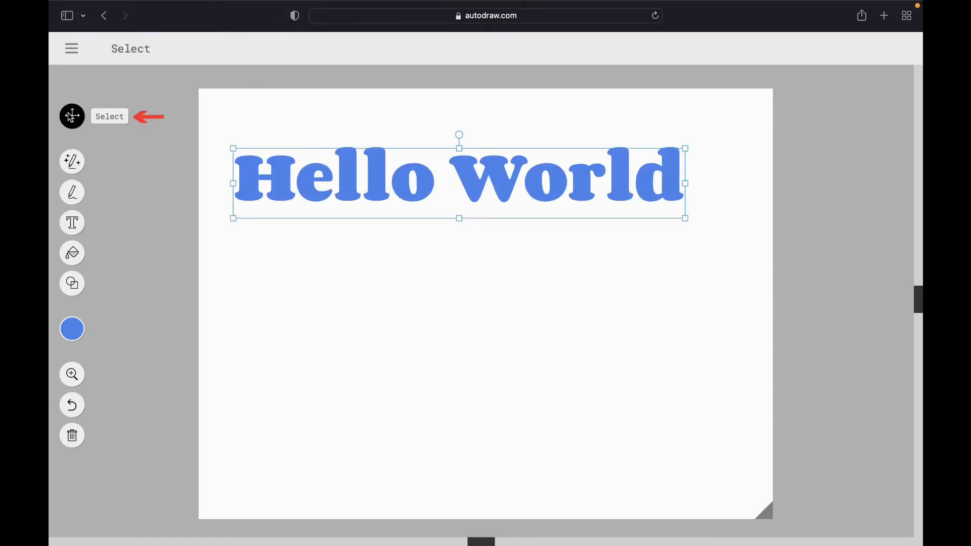
pyautogui.moveTo(498, 174)
pyautogui.mouseDown()
pyautogui.moveTo(585, 271)
pyautogui.moveTo(490, 409)
pyautogui.moveTo(476, 223)
pyautogui.moveTo(498, 161)
pyautogui.mouseUp()
pyautogui.click(73, 375)
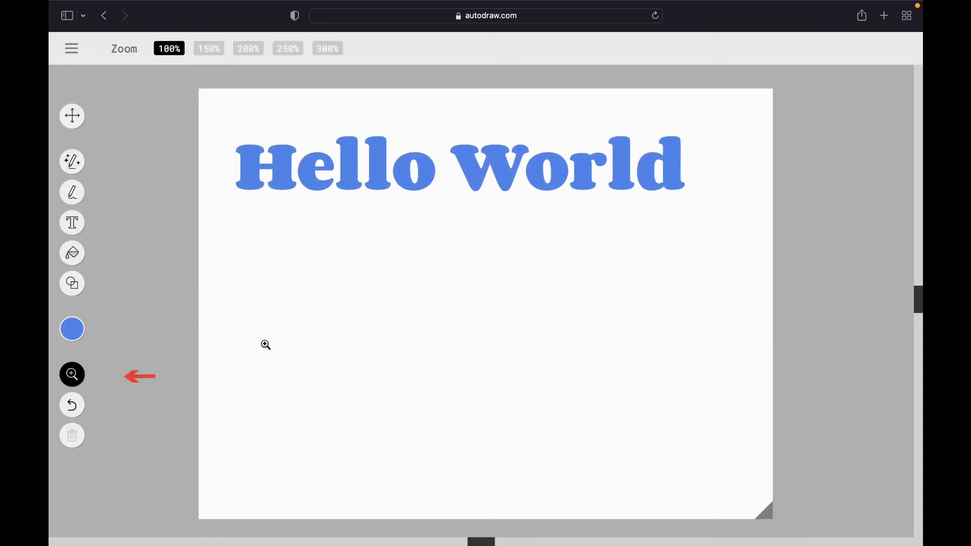
pyautogui.click(424, 221)
pyautogui.moveTo(424, 221); pyautogui.dragTo(320, 195)
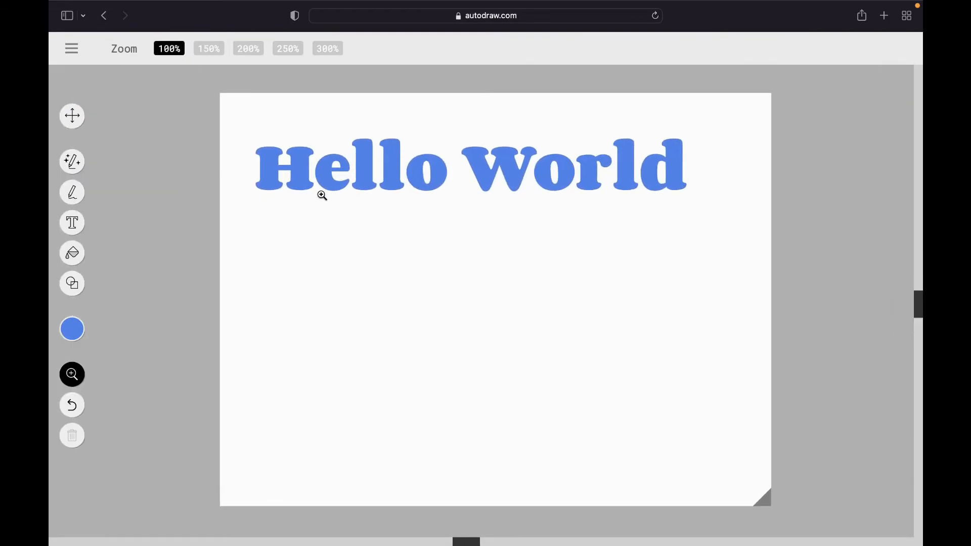
# - Recolour the "Hello World" text red with the Fill tool
pyautogui.click(78, 256)
pyautogui.click(72, 331)
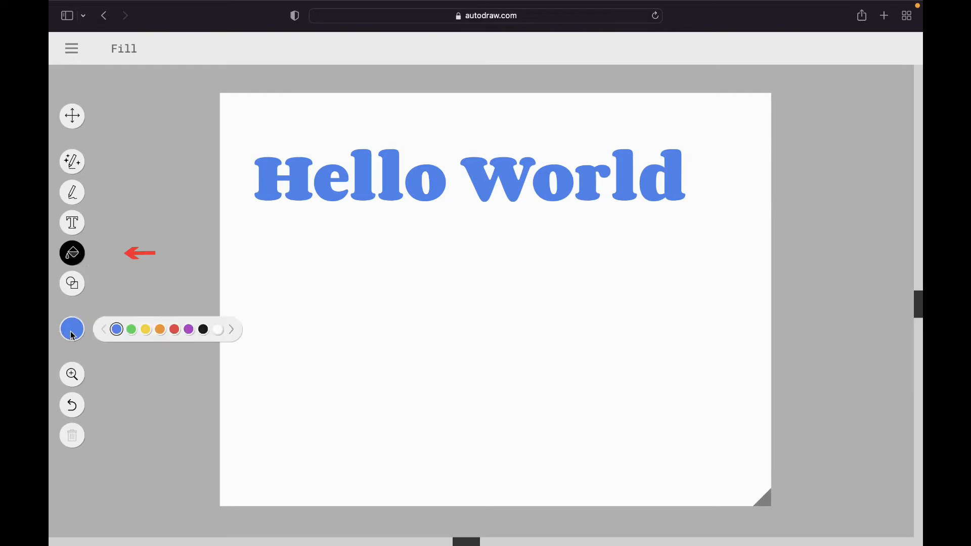
pyautogui.click(175, 331)
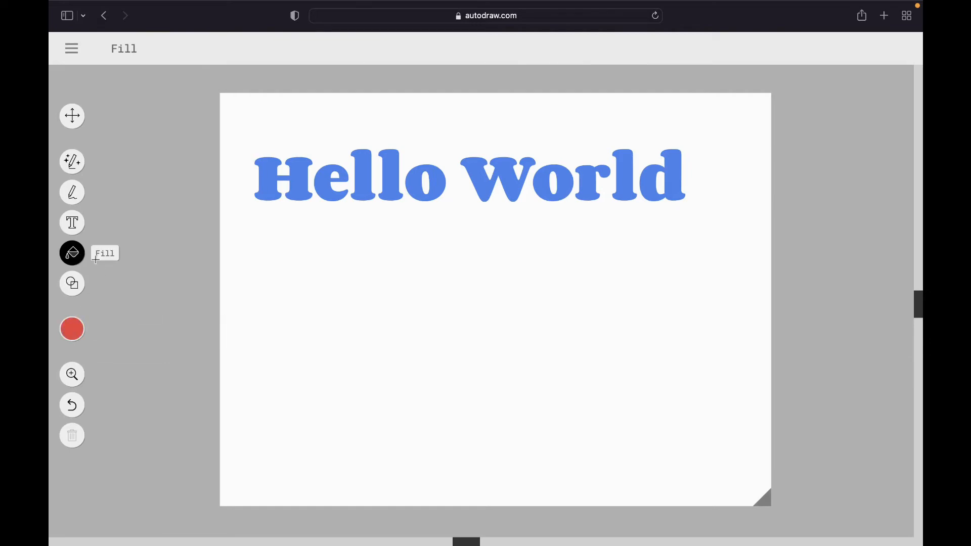
pyautogui.click(306, 174)
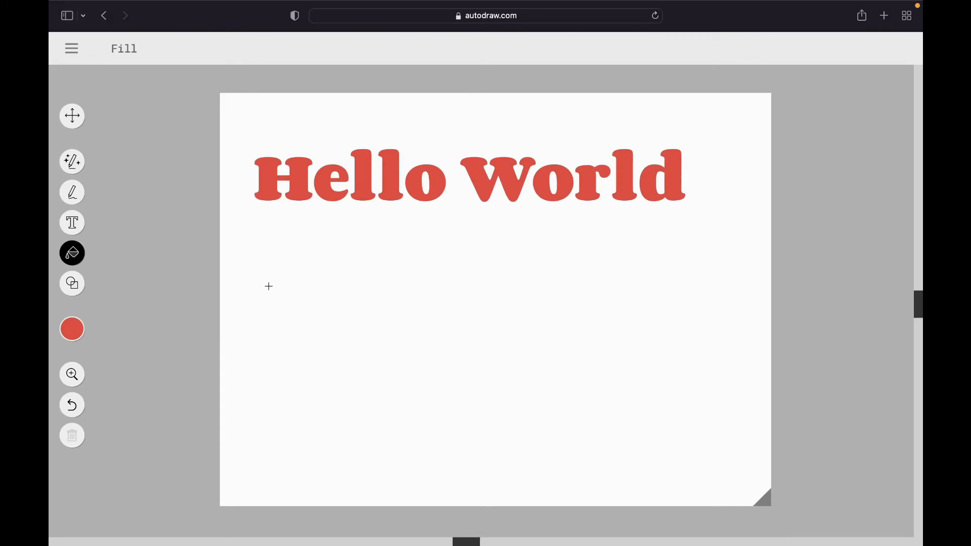
# - Draw a red outlined triangle with the Shape tool and move it below the "Hello World" text
pyautogui.click(72, 287)
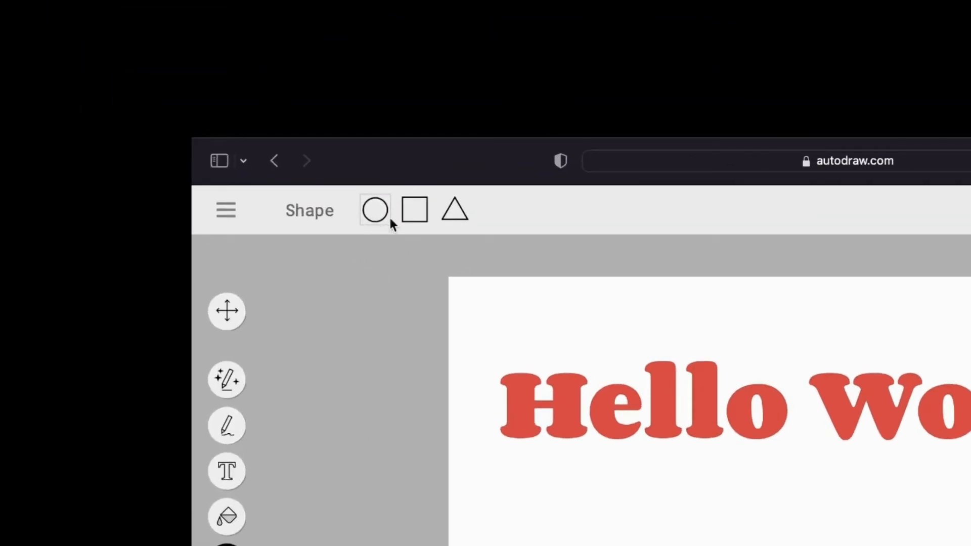
pyautogui.click(455, 211)
pyautogui.moveTo(339, 242); pyautogui.dragTo(300, 306)
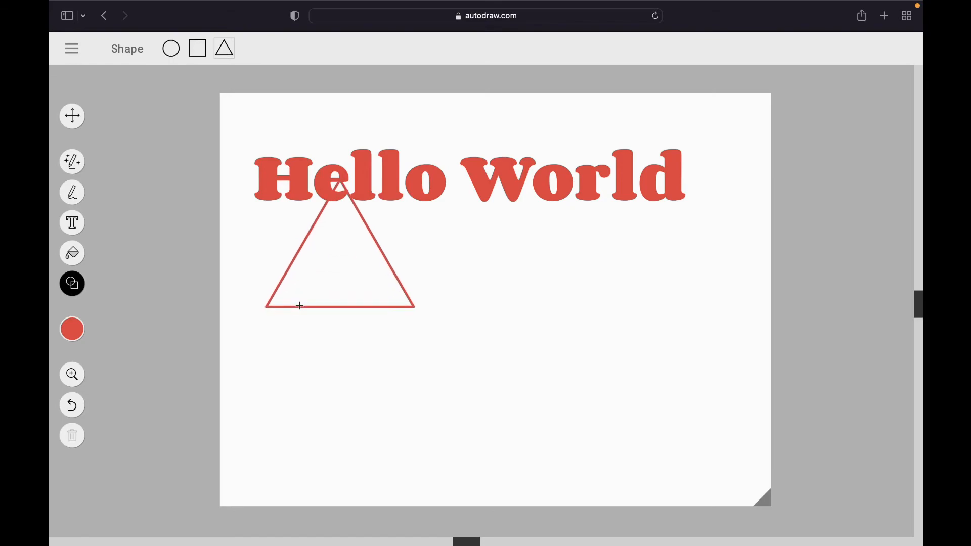
pyautogui.click(72, 116)
pyautogui.moveTo(349, 253); pyautogui.dragTo(328, 317)
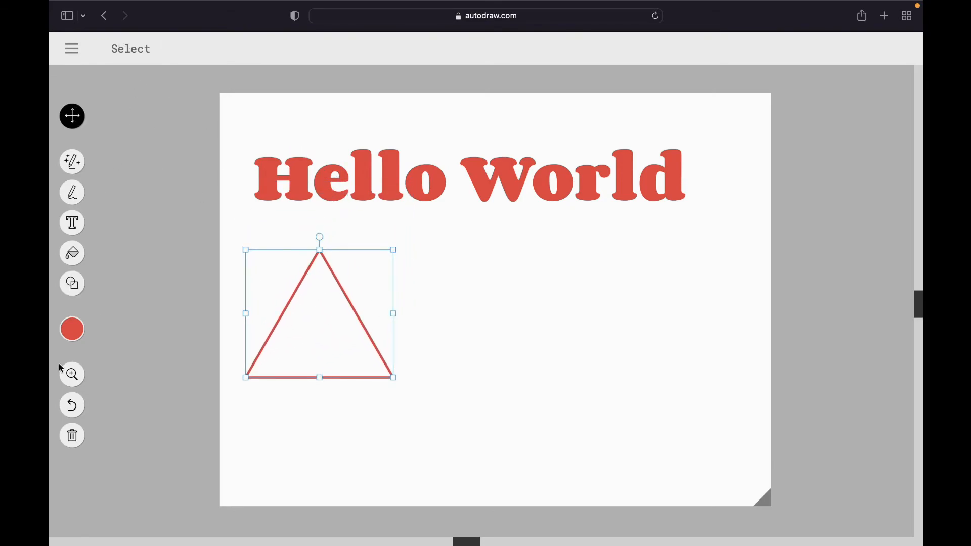
# - Draw a square beside the triangle and a circle to the right of the square, both below the text
pyautogui.click(74, 285)
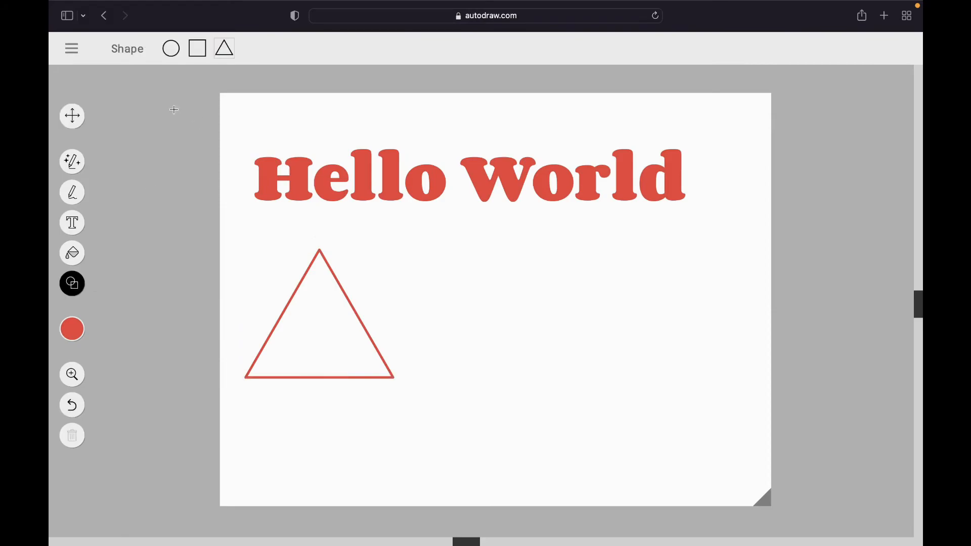
pyautogui.click(201, 49)
pyautogui.moveTo(448, 252); pyautogui.dragTo(534, 342)
pyautogui.click(171, 48)
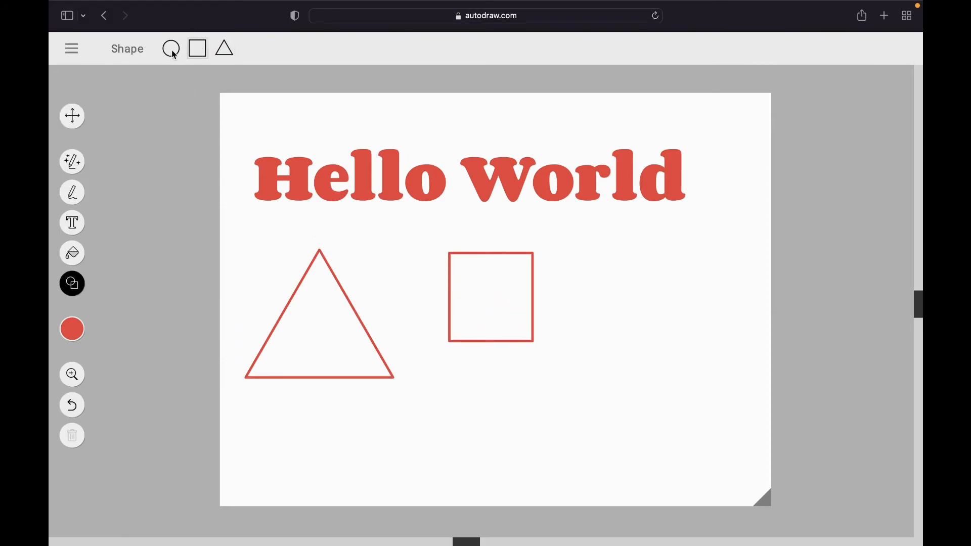
pyautogui.moveTo(633, 265); pyautogui.dragTo(657, 298)
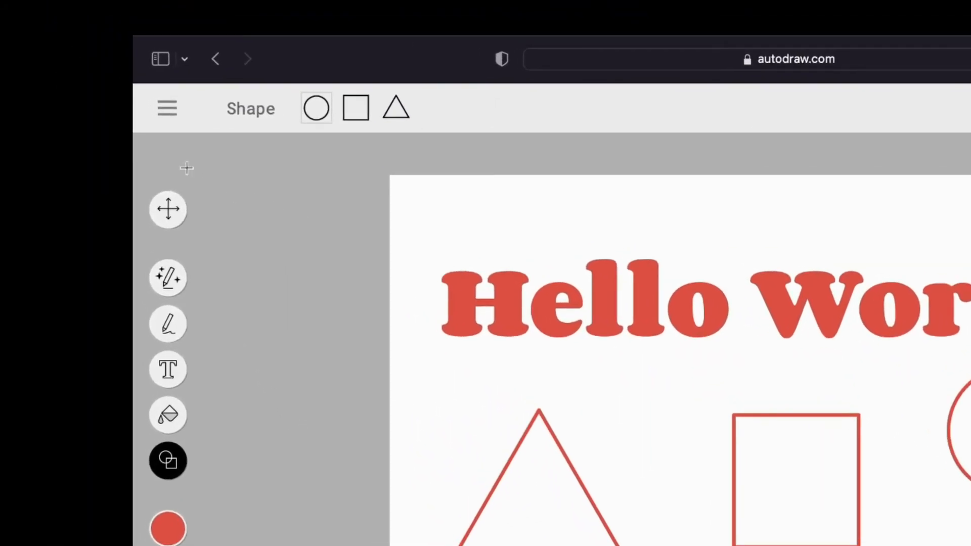
# - Download the drawing as an image, allowing downloads from the AutoDraw site
pyautogui.click(168, 107)
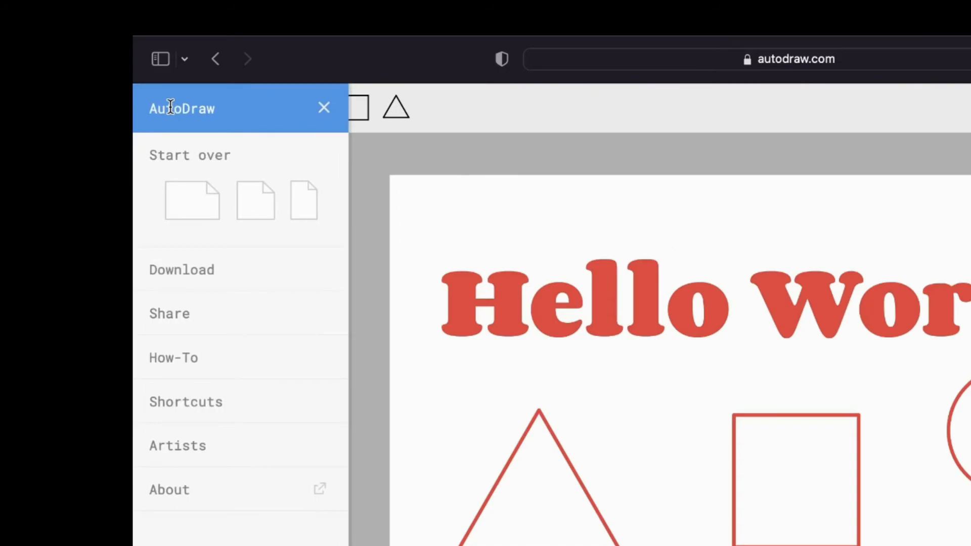
pyautogui.click(190, 271)
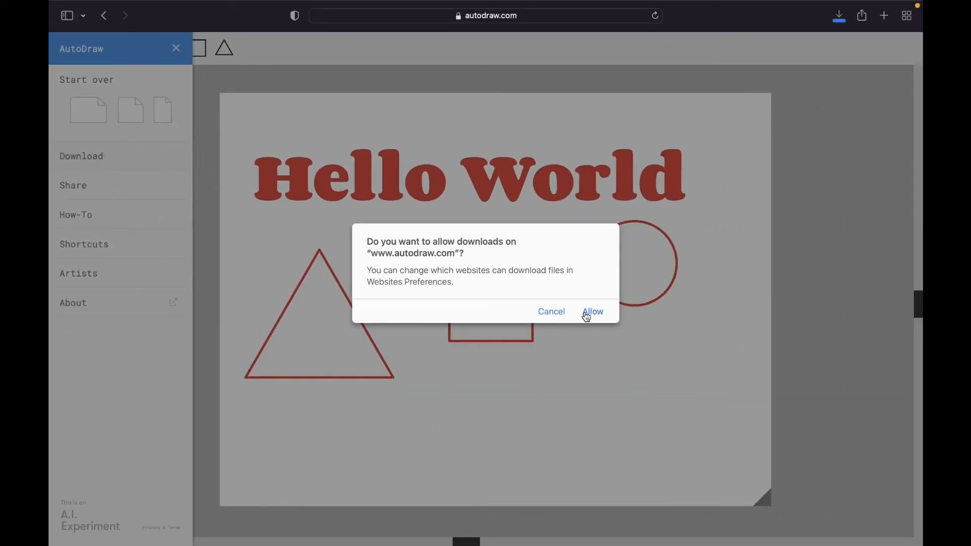
pyautogui.click(587, 315)
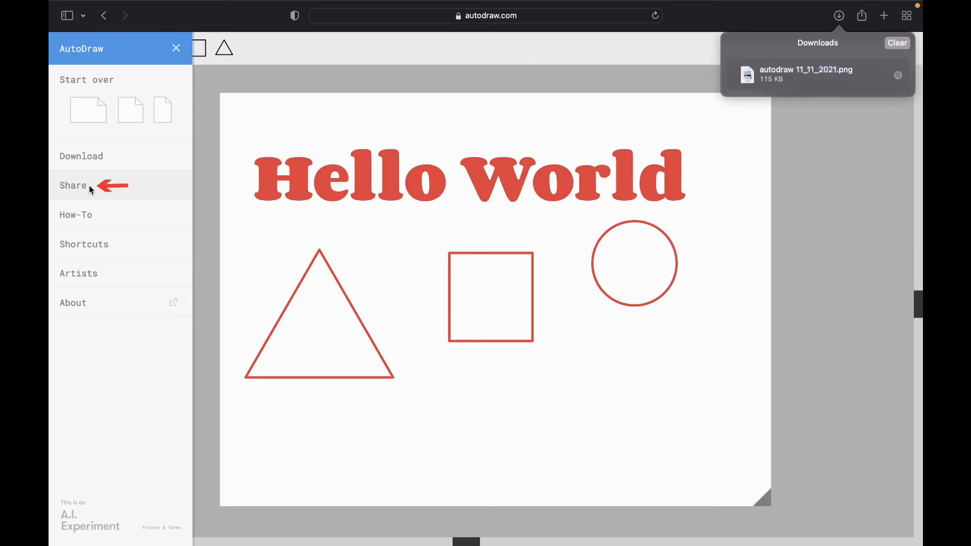
# - Open the sharing options for the drawing and copy its link
pyautogui.click(89, 185)
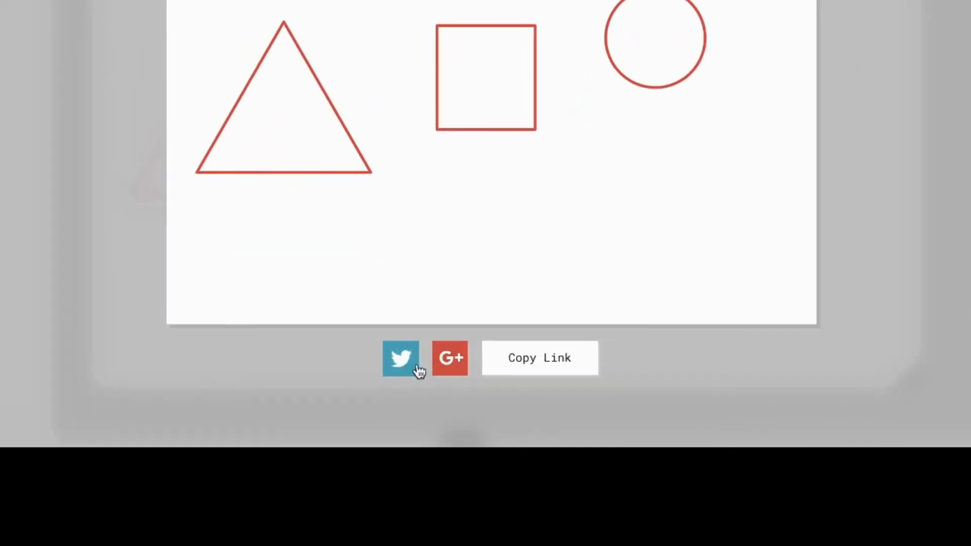
pyautogui.click(542, 366)
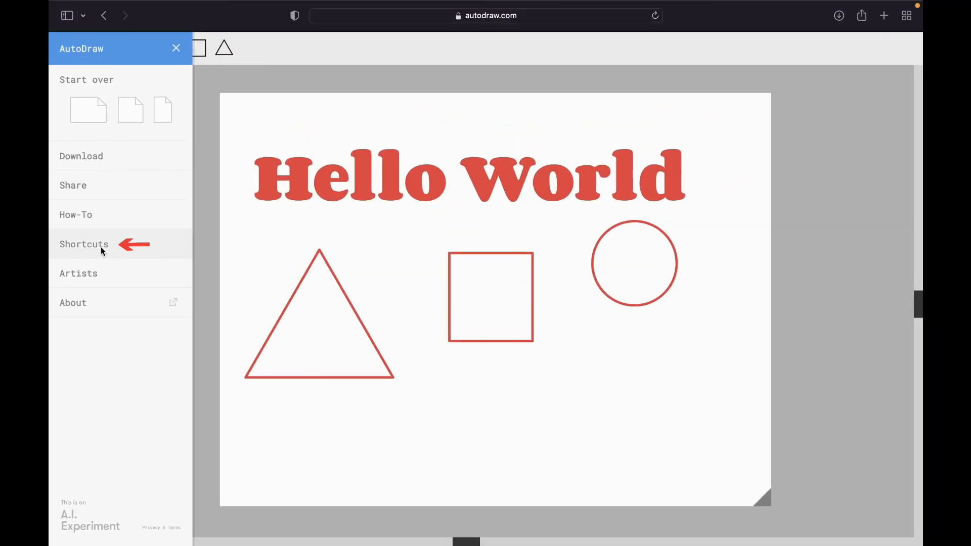
# - Open the keyboard shortcuts overview to examine the shortcuts for actions and tools
pyautogui.click(102, 246)
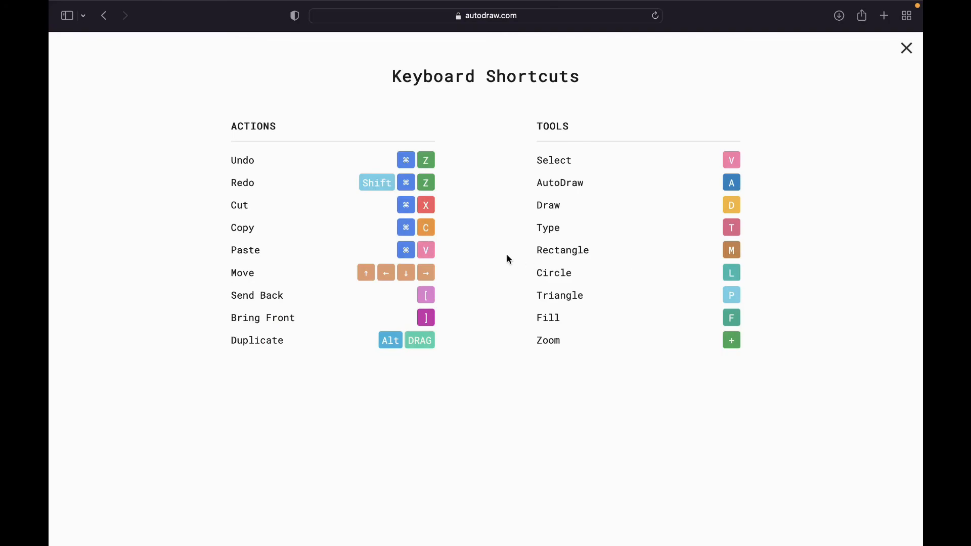